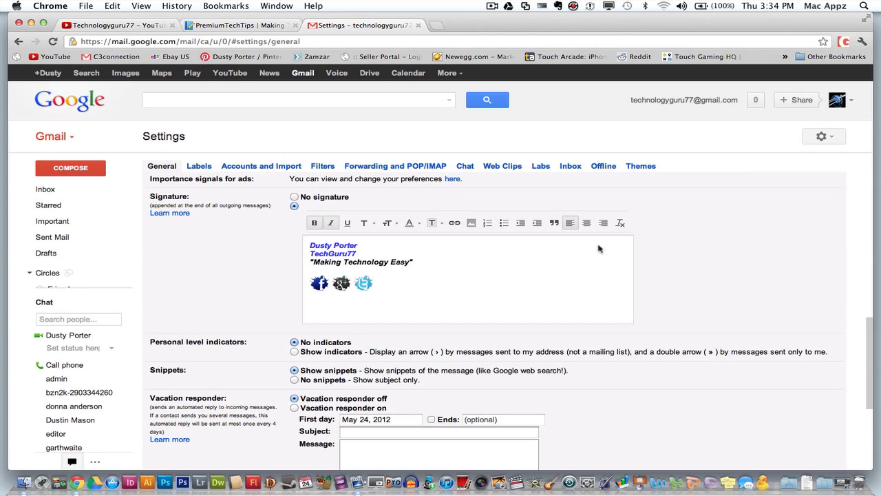
Step: Check the signature settings and Insert Image dialog, cancelling without adding an image
left_click(375, 283)
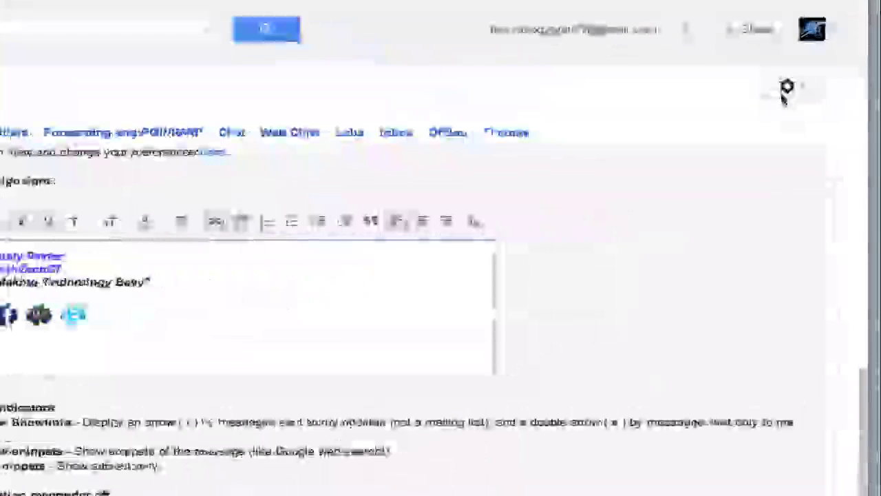
left_click(784, 91)
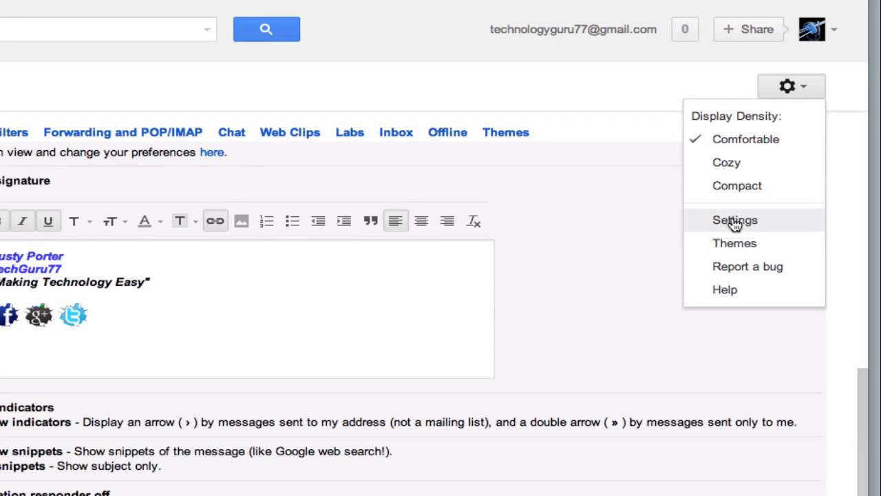
left_click(585, 289)
scroll(572, 310, "up", 3)
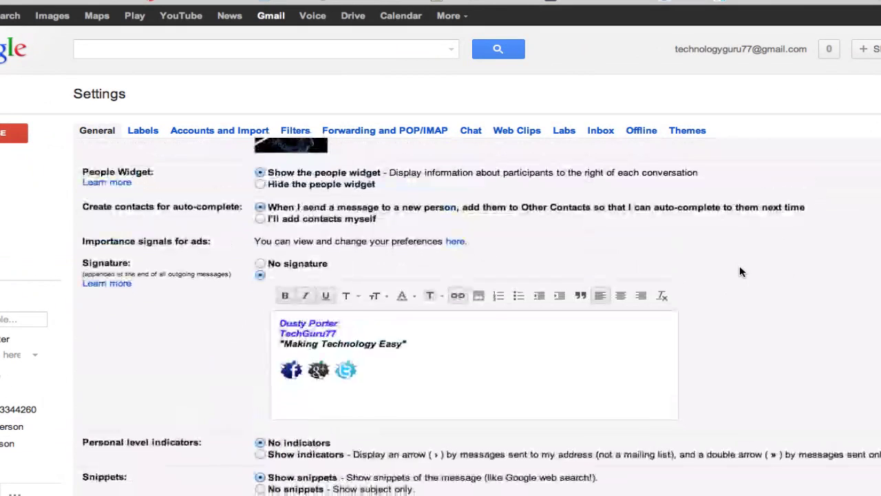
scroll(741, 269, "down", 2)
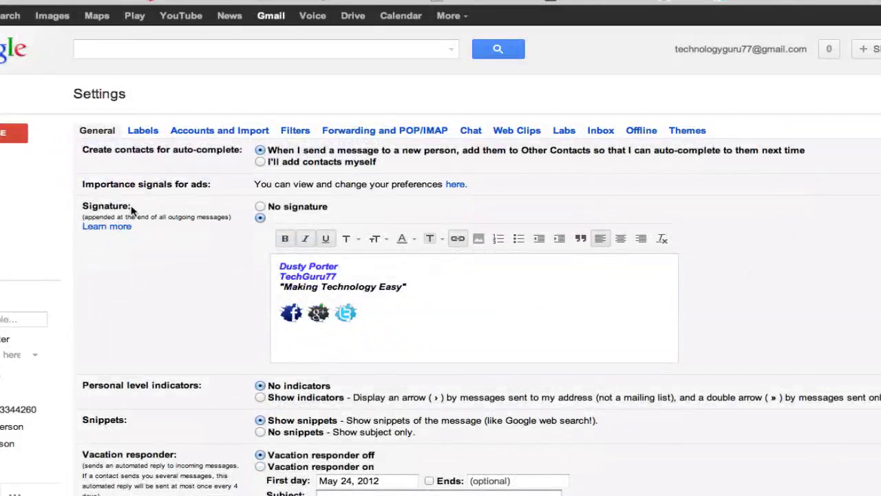
scroll(553, 285, "down", 1)
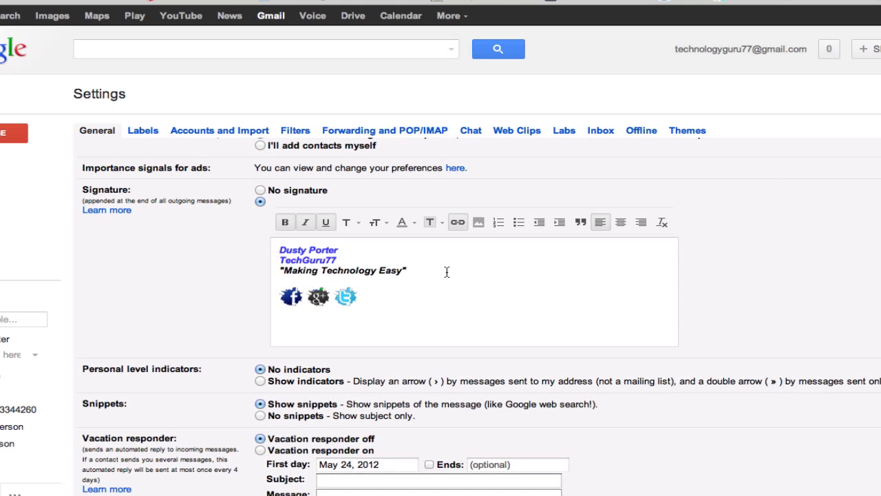
left_click(478, 222)
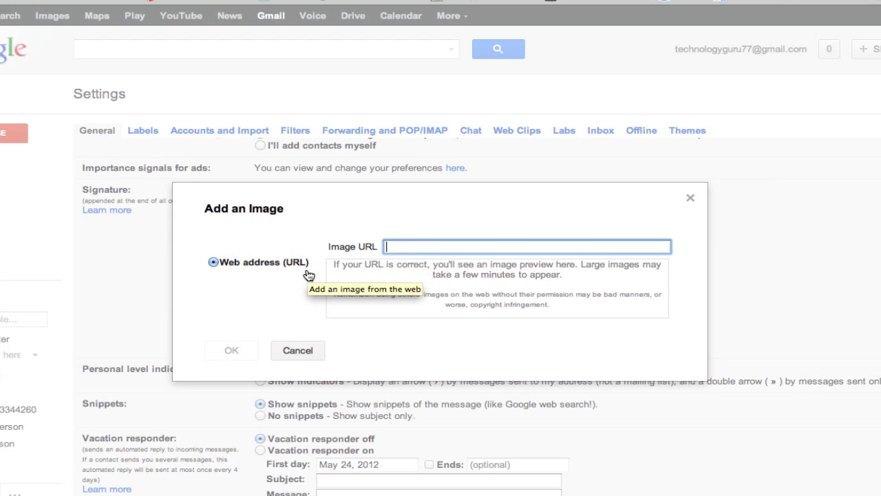
left_click(296, 349)
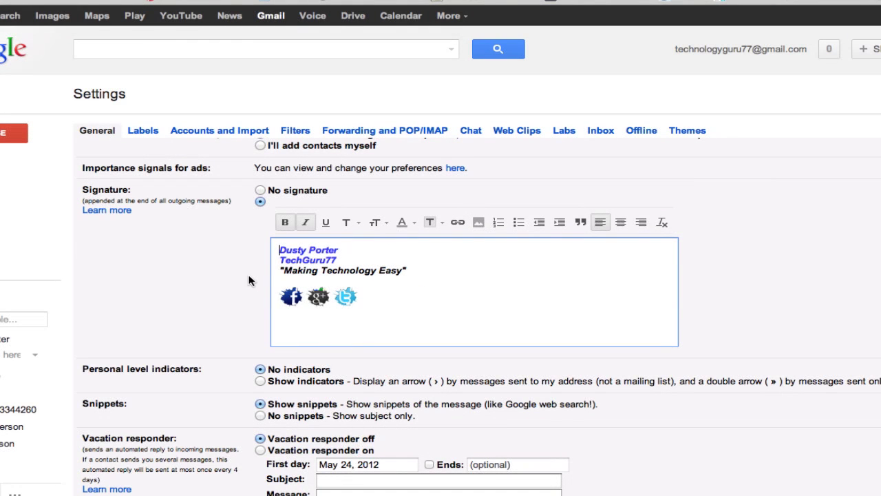
Step: Copy the YouTube icon's image URL from Premium Tech Tips' Connect With Us area
key("ctrl+Tab")
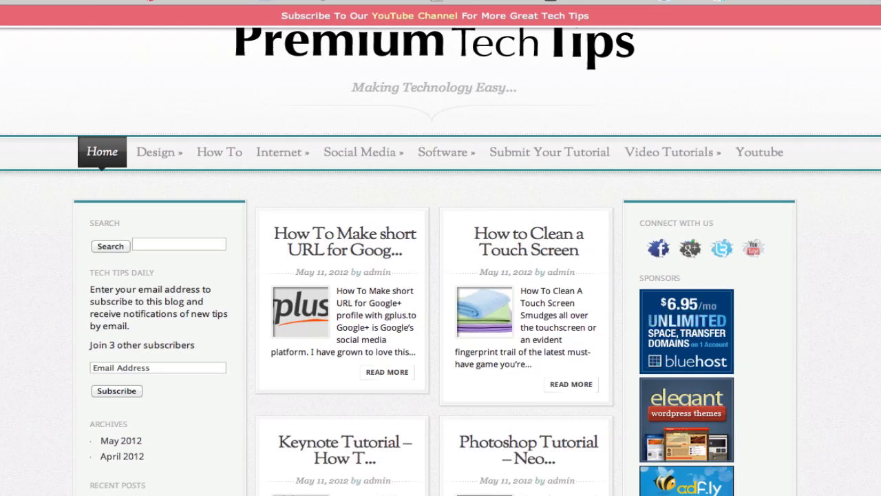
mouse_move(349, 153)
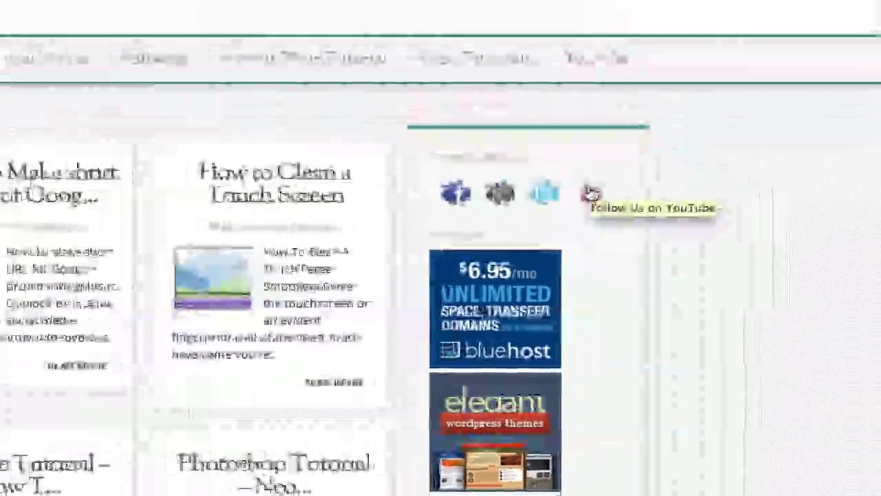
right_click(751, 246)
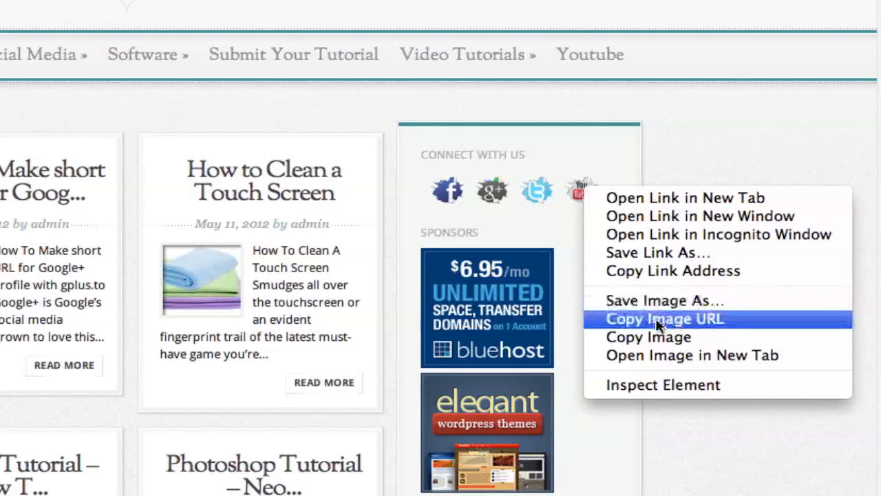
left_click(655, 320)
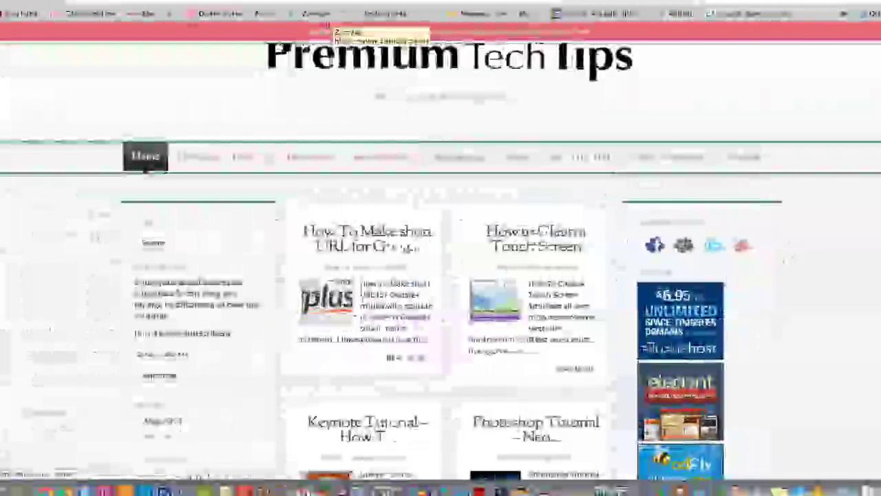
Step: Insert the YouTube icon from its pasted image URL after the Facebook, Google+ and Twitter icons
left_click(317, 13)
left_click(386, 289)
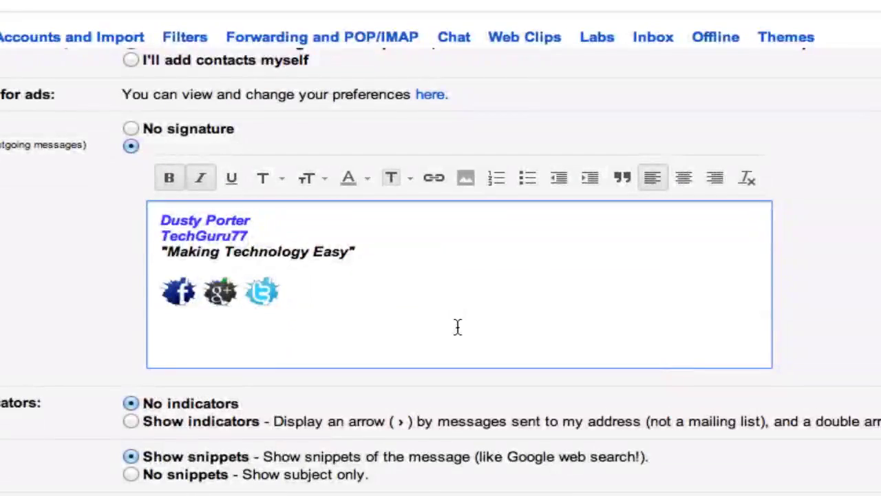
left_click(466, 178)
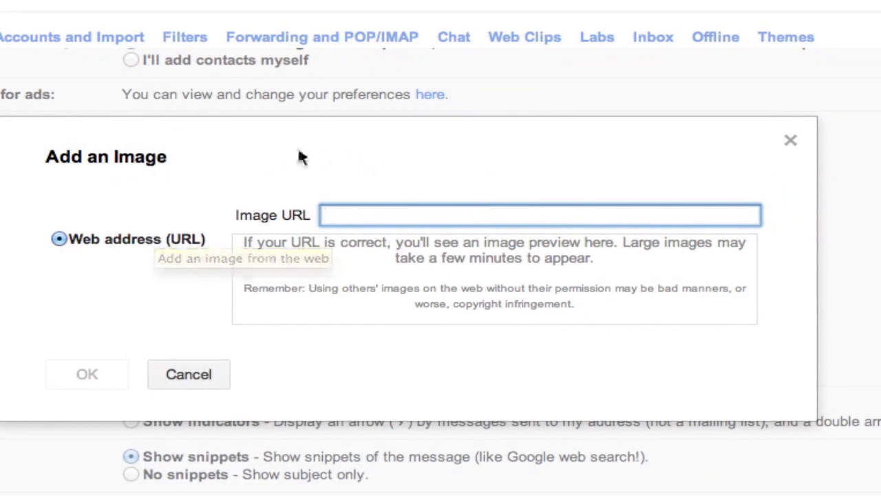
right_click(333, 214)
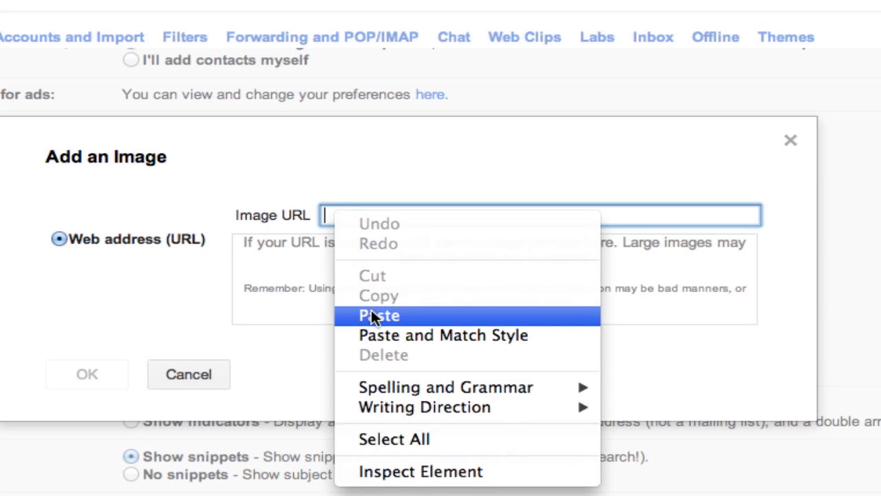
left_click(350, 315)
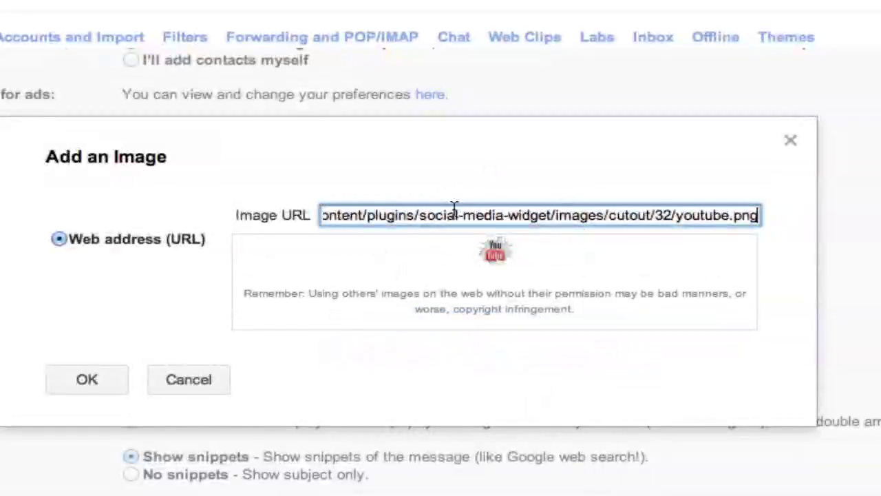
right_click(460, 252)
left_click(431, 250)
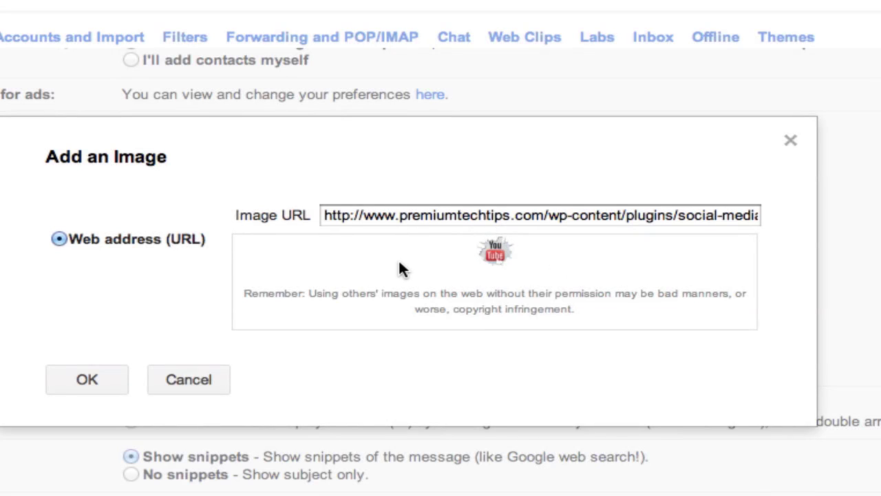
left_click(94, 378)
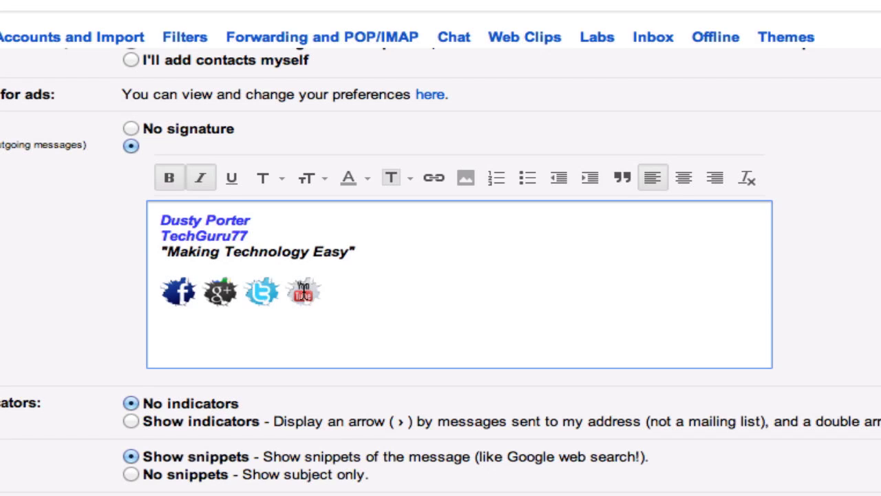
left_click(303, 292)
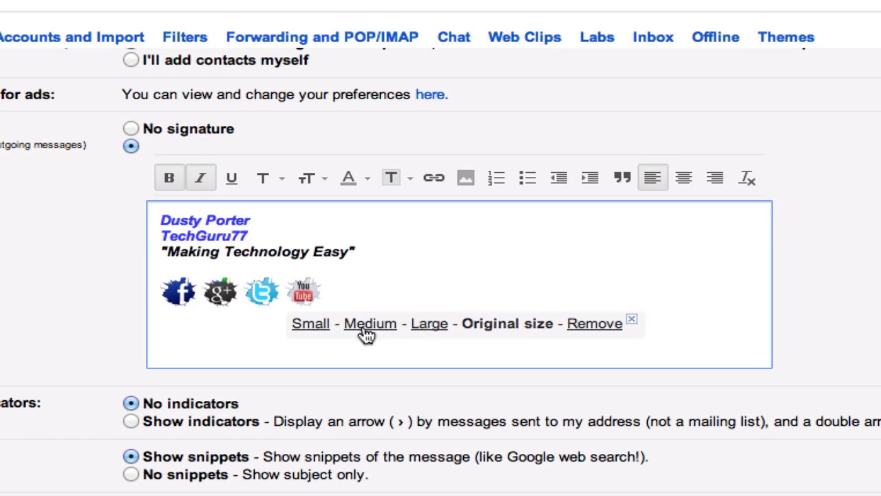
left_click(318, 330)
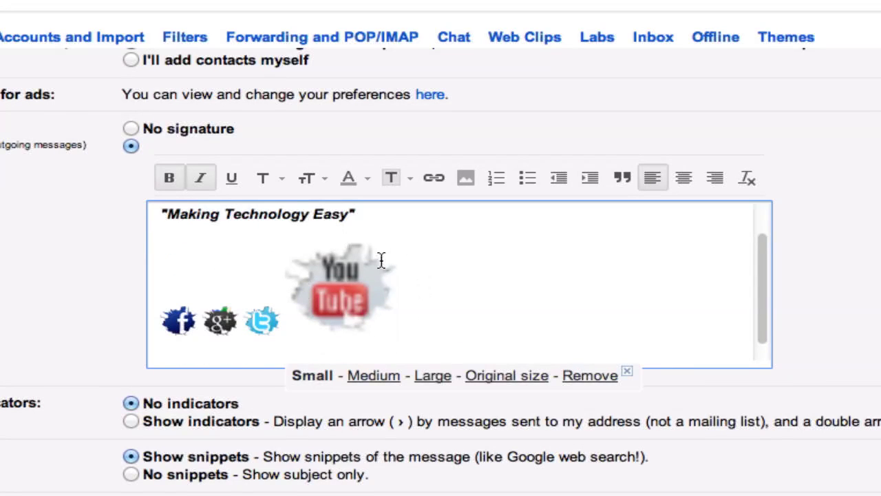
left_click(486, 383)
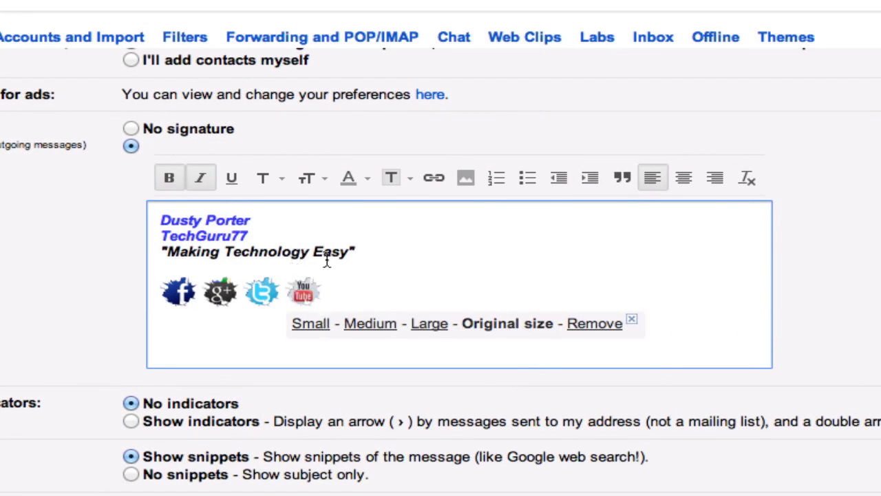
triple_click(324, 296)
left_click(353, 288)
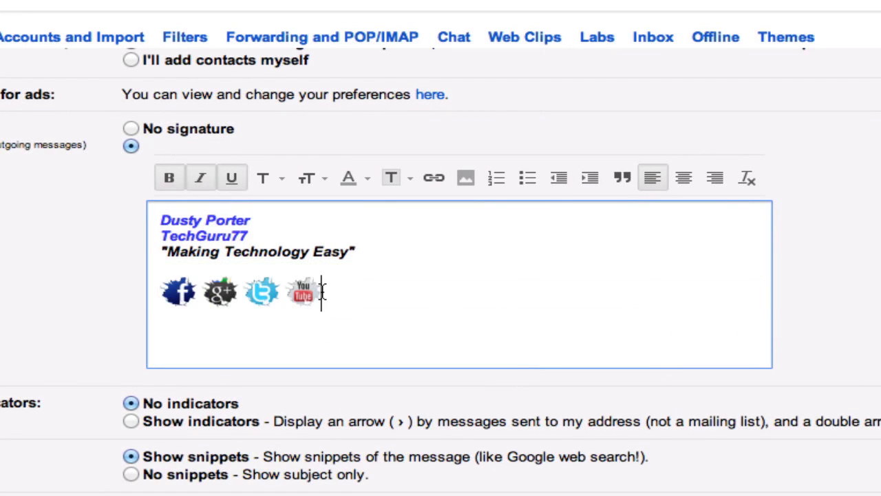
left_click(303, 292)
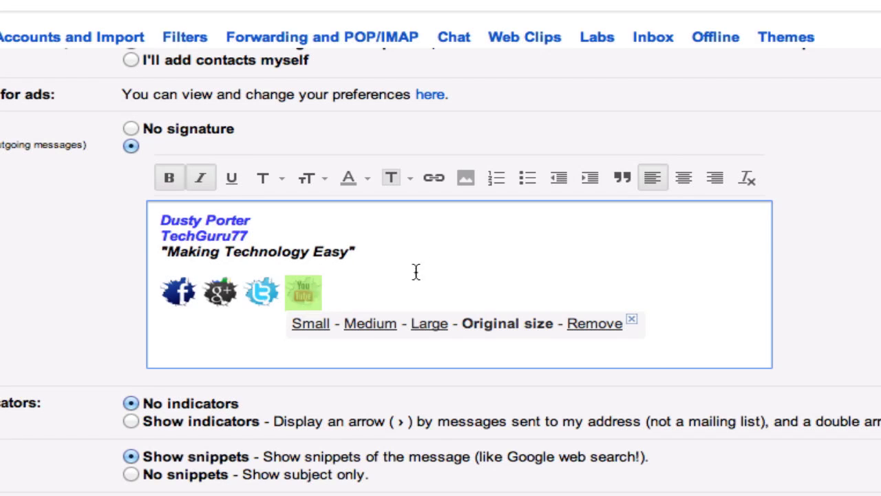
left_click(307, 289)
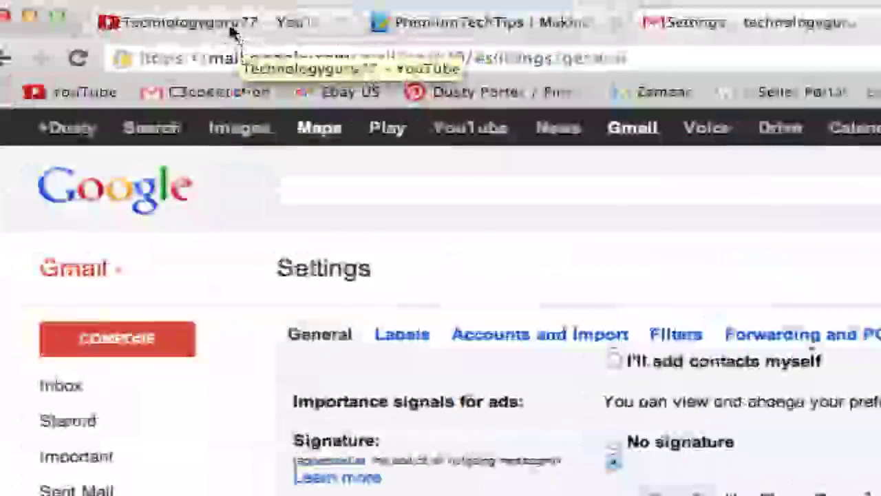
Step: Copy the YouTube channel's address and paste it into the Edit Link URL field
left_click(232, 29)
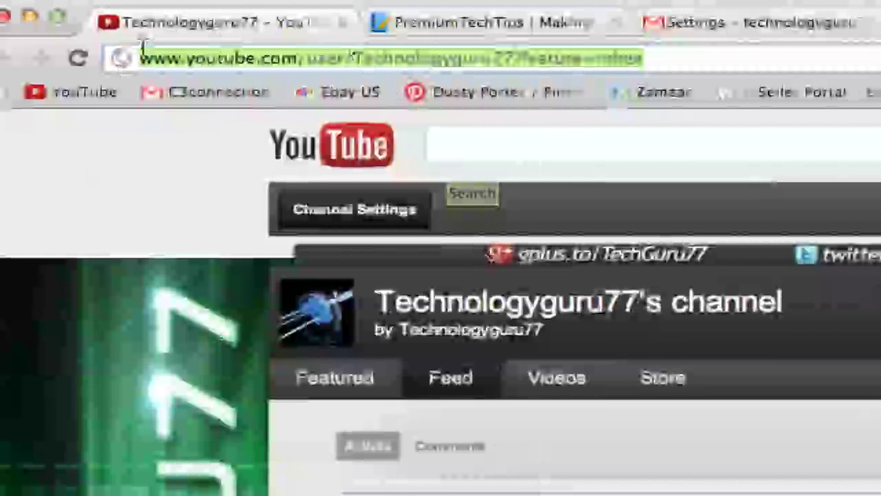
right_click(311, 64)
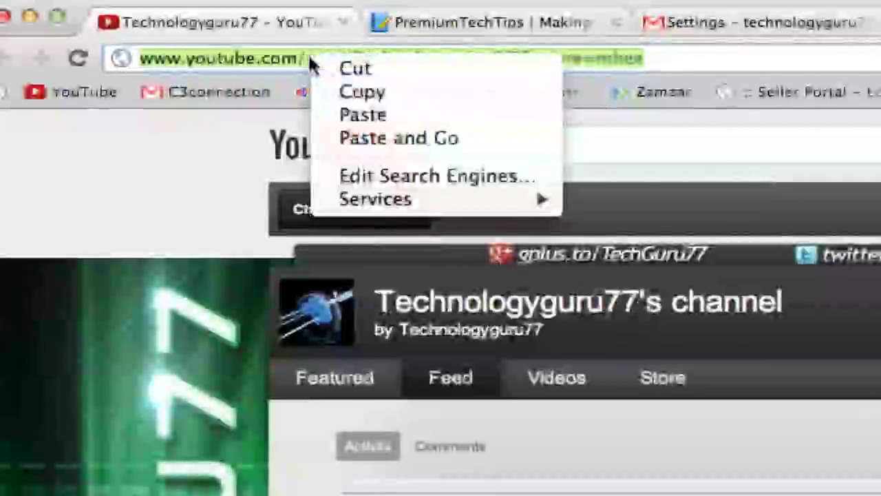
left_click(350, 91)
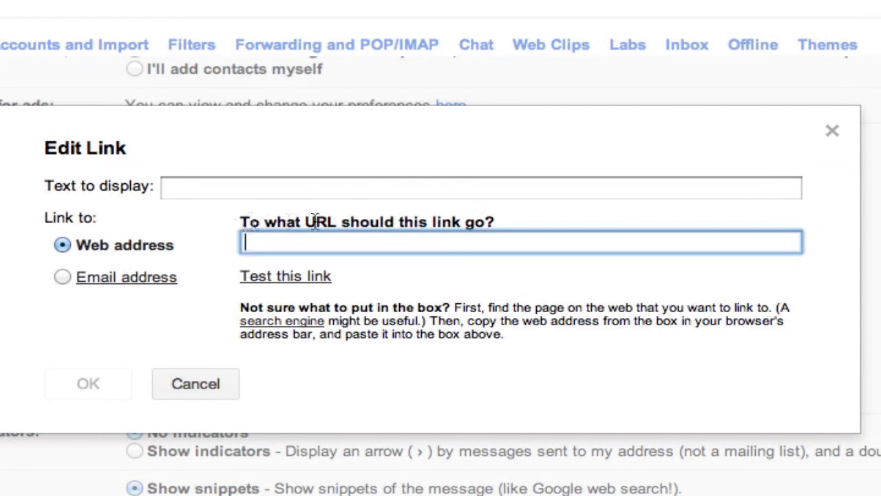
right_click(266, 242)
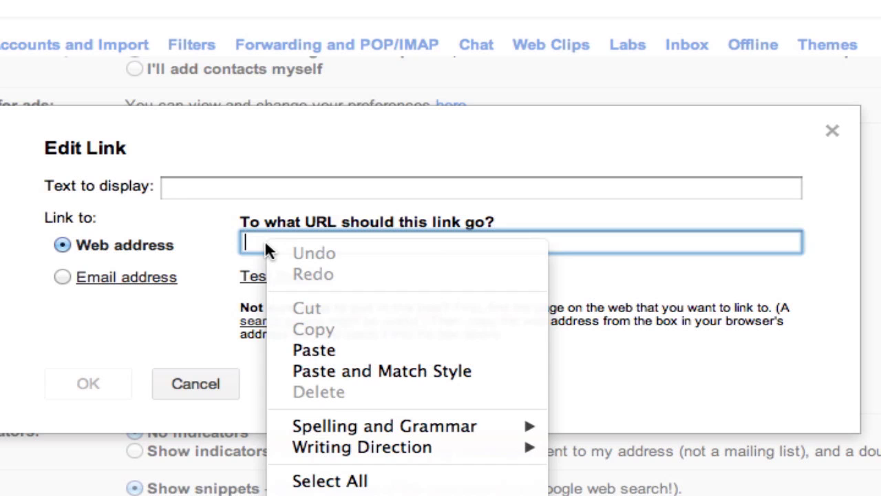
left_click(314, 349)
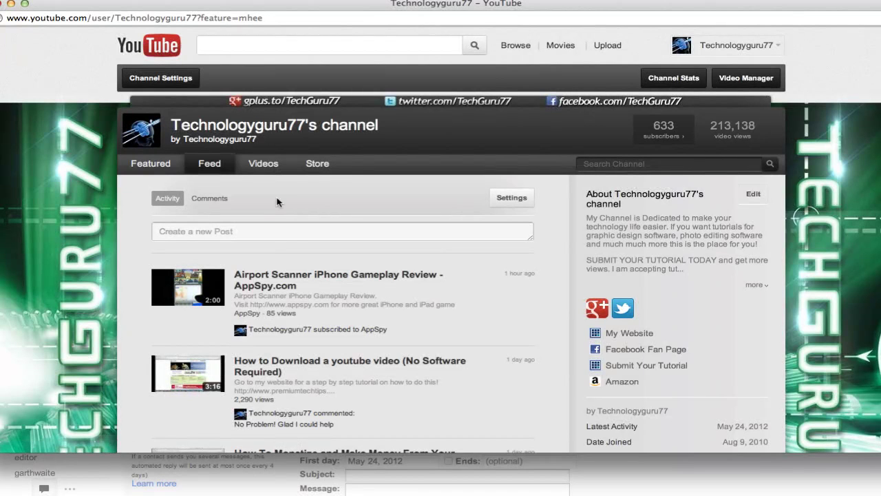
Step: Close the link test window and confirm the YouTube icon's link to the channel
left_click(10, 3)
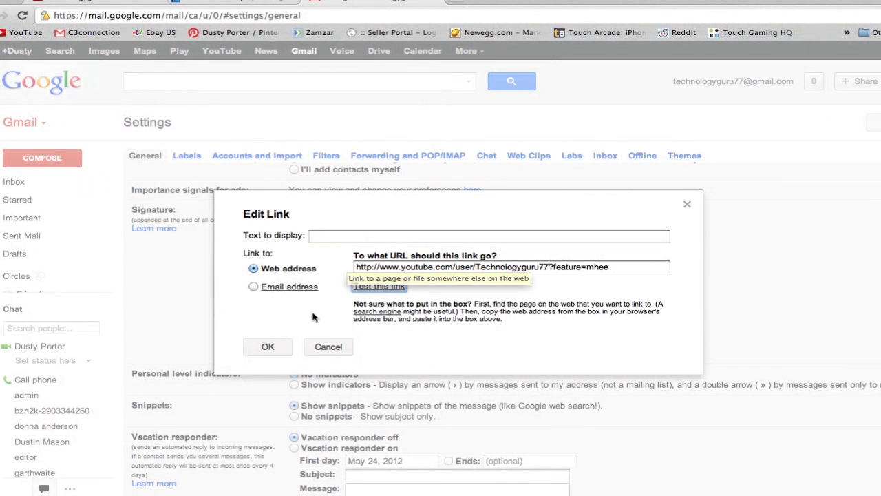
left_click(268, 348)
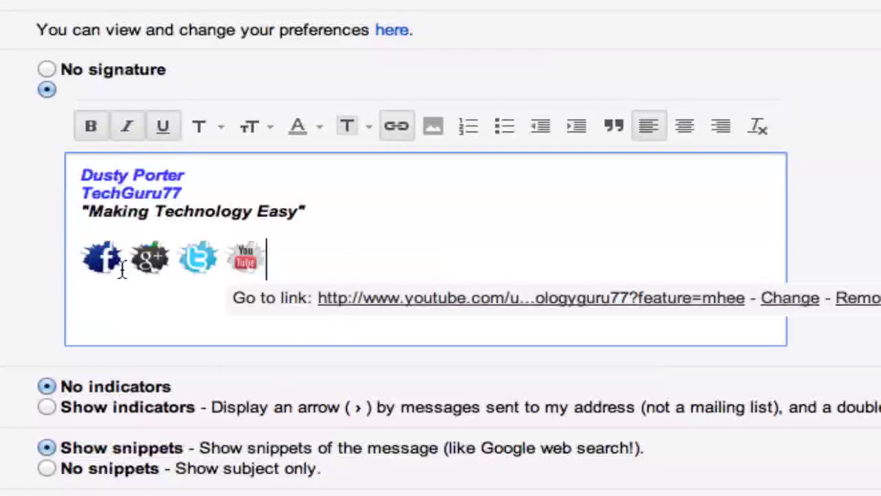
scroll(6, 261, "down", 5)
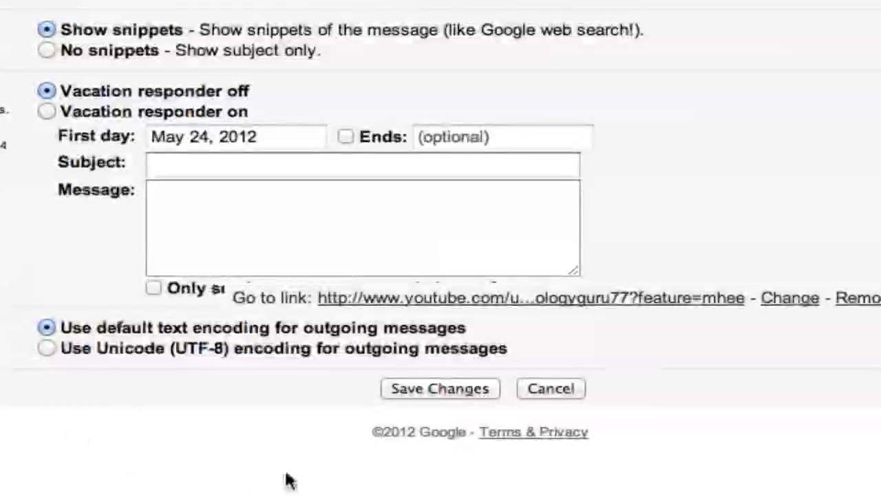